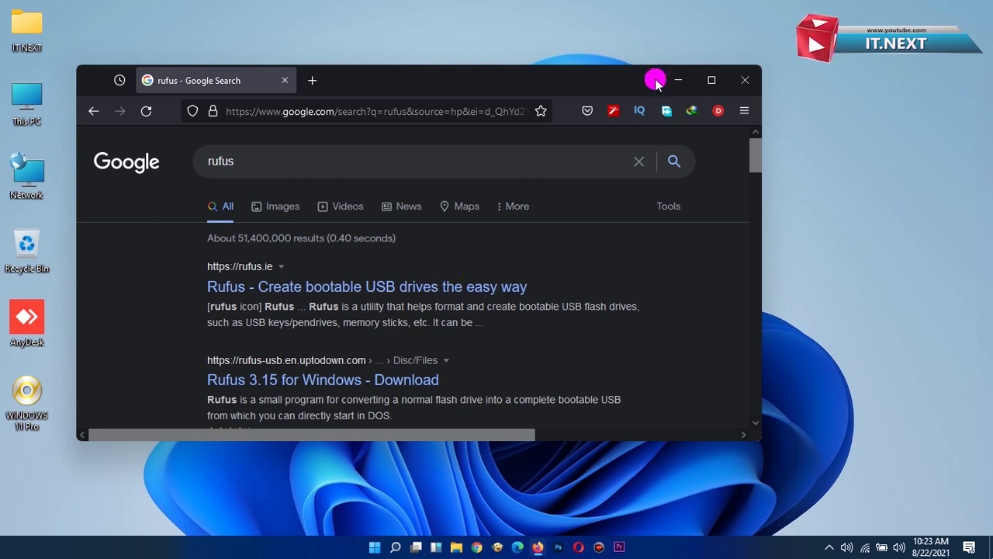
Step: Open the official rufus.ie site from the search results and download Rufus 3.15 to the Programs downloads folder
click(712, 80)
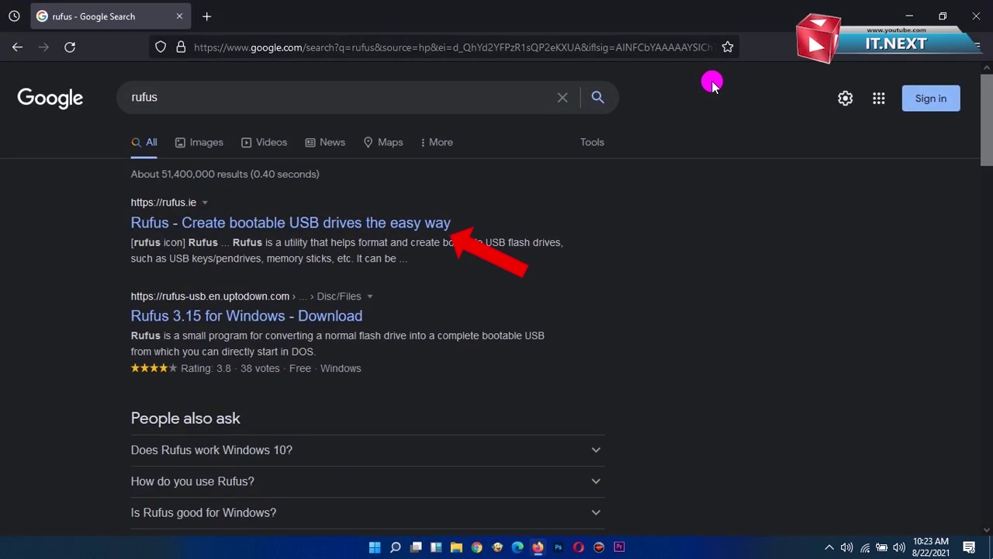
click(329, 226)
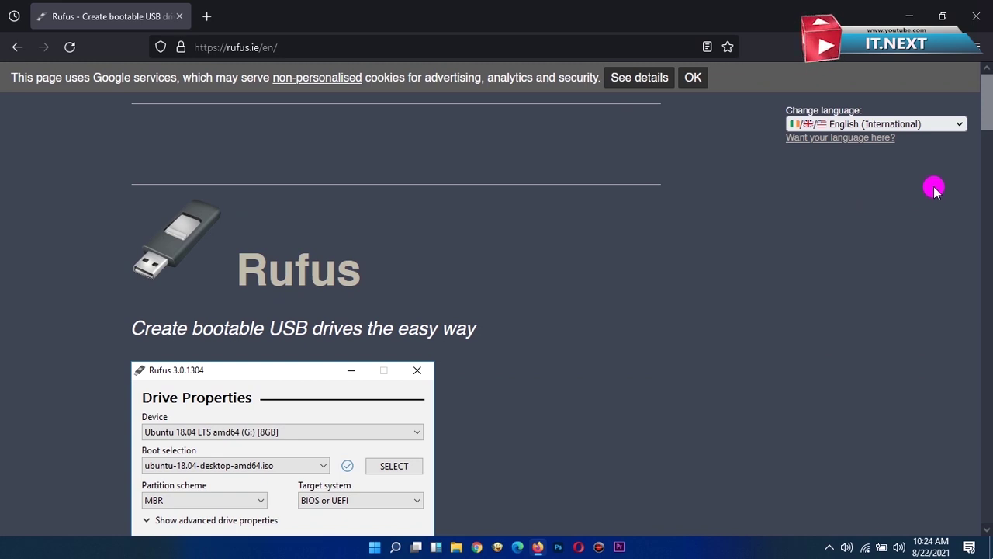
scroll(974, 117, down, 2)
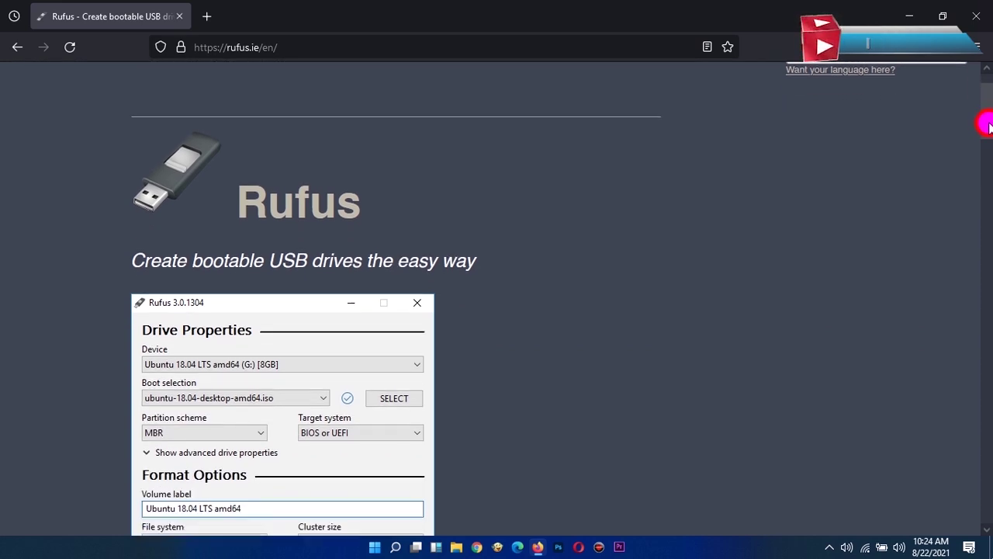
scroll(985, 124, down, 2)
scroll(985, 147, down, 3)
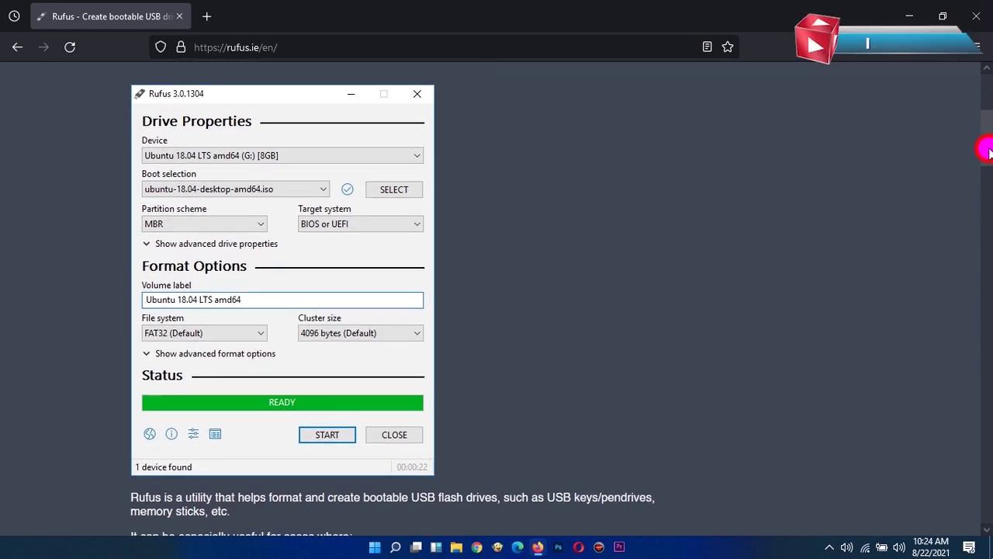
scroll(985, 151, down, 1)
scroll(986, 155, down, 5)
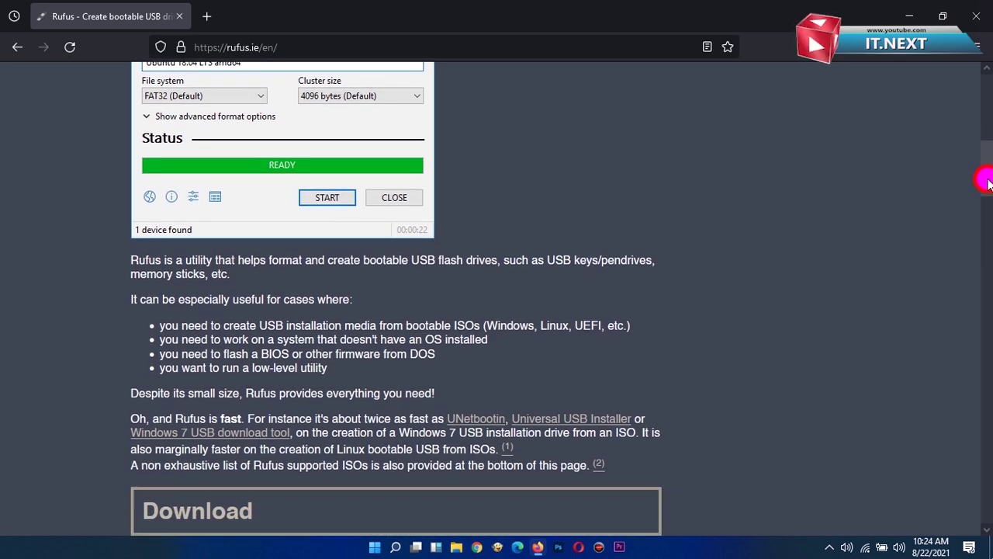
drag(986, 183, 986, 204)
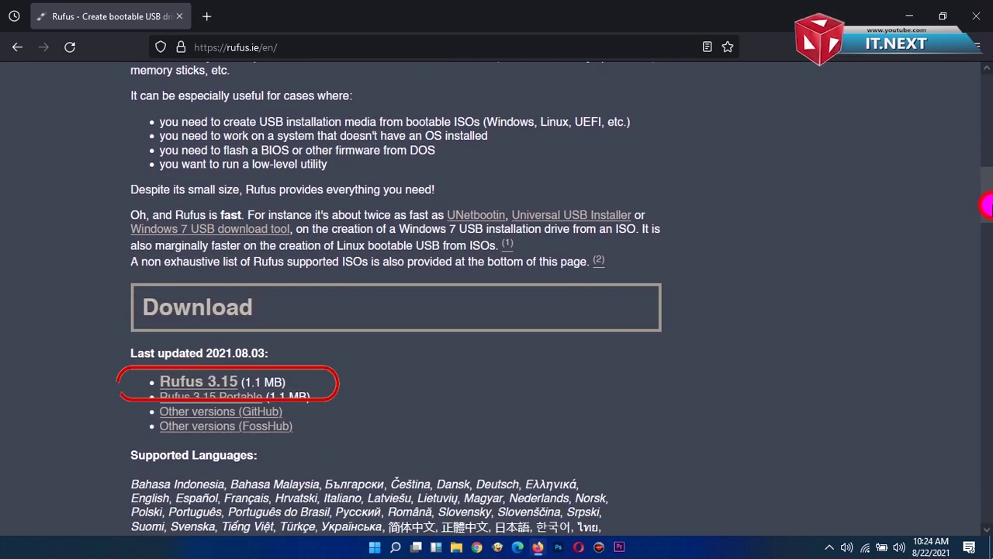
click(198, 381)
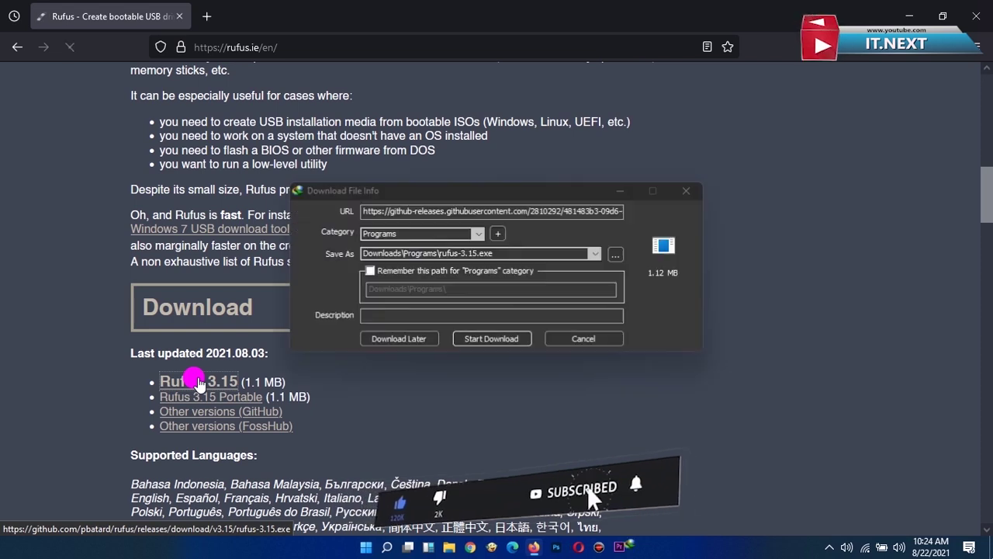
click(494, 339)
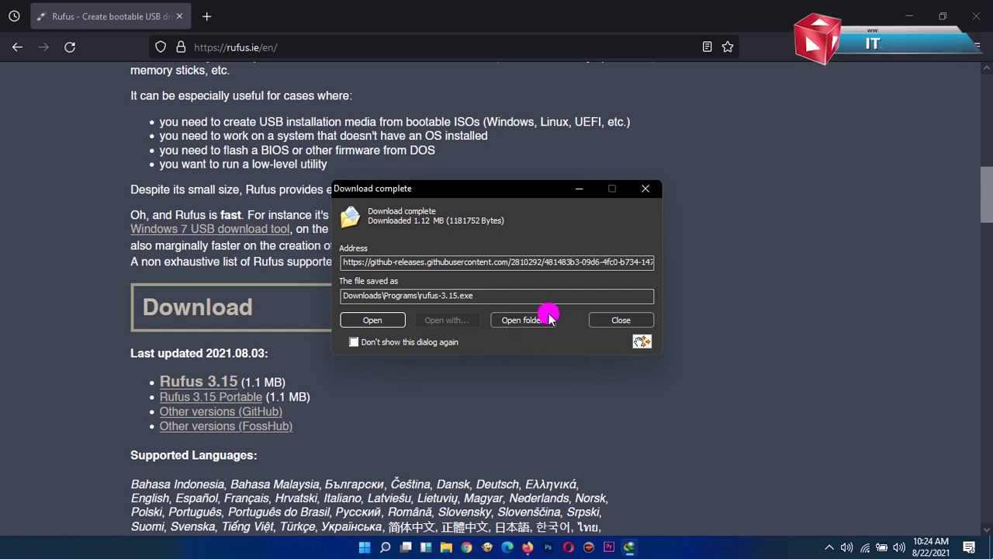
Step: Show the downloaded rufus-3.15 file in its folder, move it to the desktop, and close the browser and folder windows
click(523, 320)
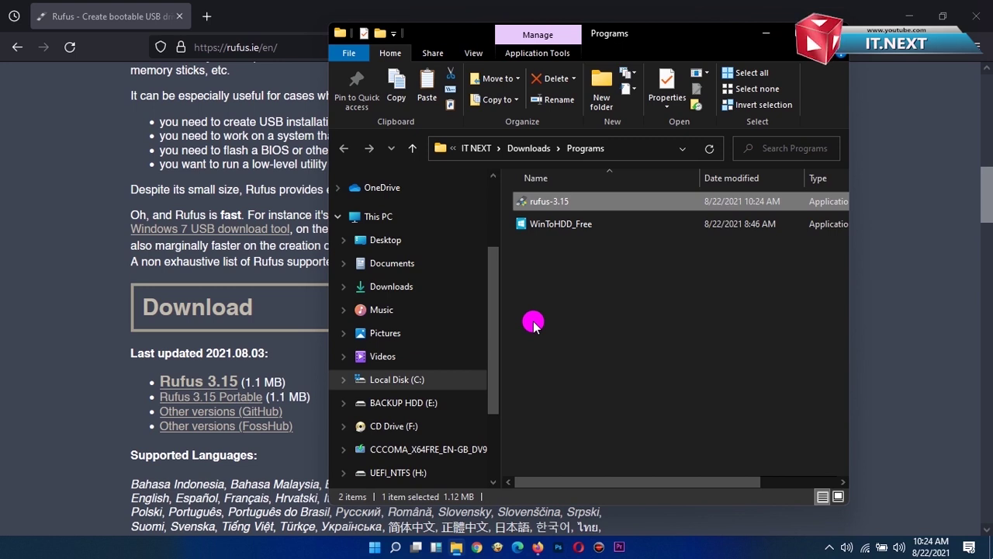
click(972, 22)
drag(533, 200, 85, 443)
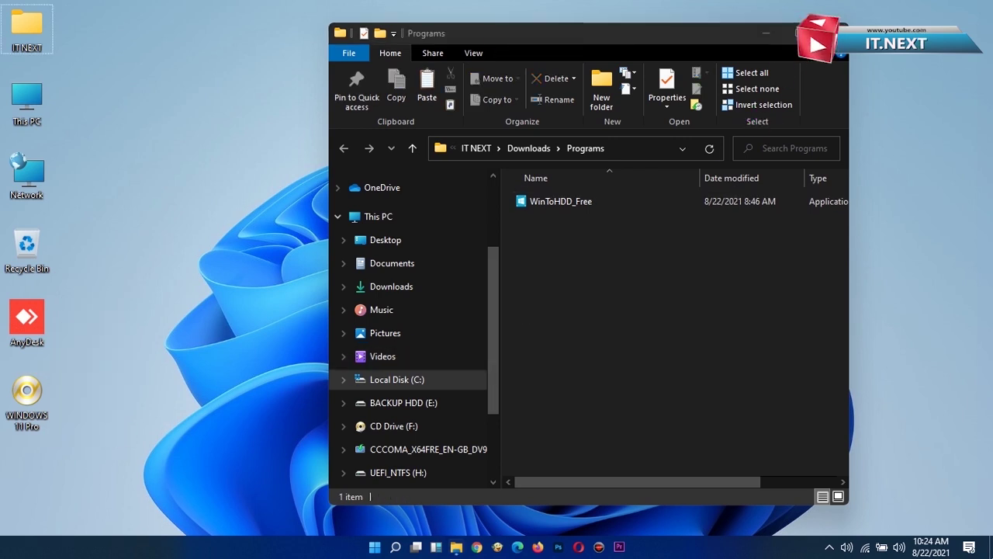
click(831, 34)
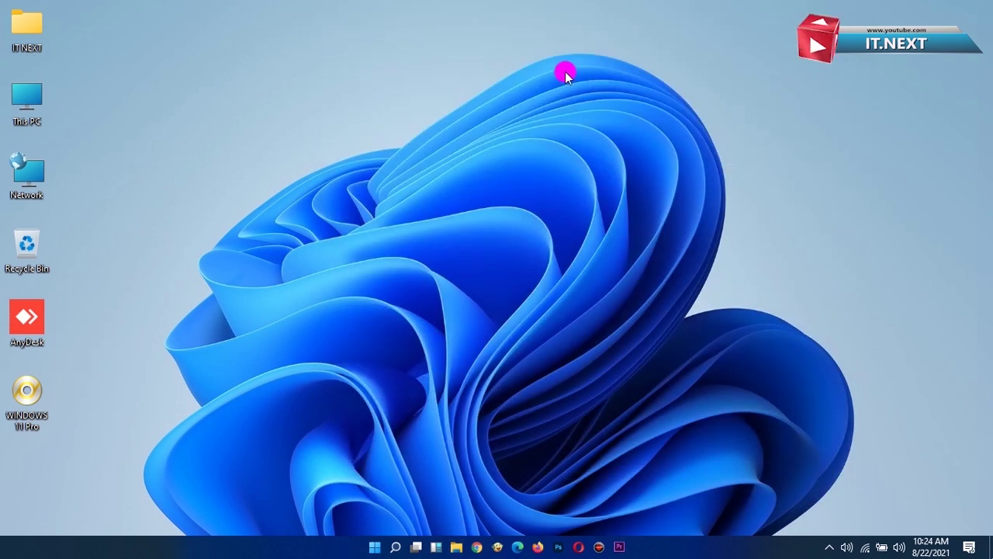
Step: Launch rufus-3.15 from the desktop
mouse_move(27, 402)
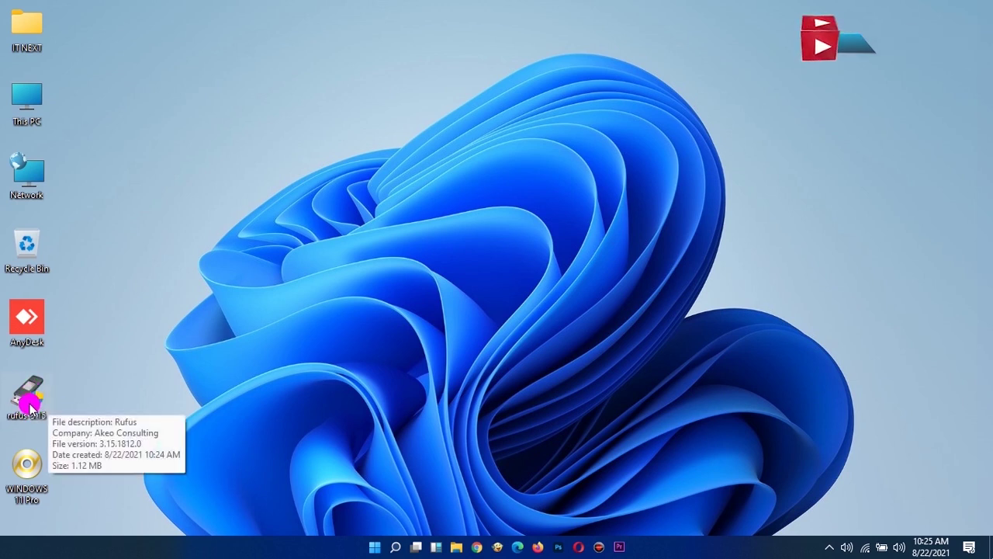
click(29, 405)
mouse_move(36, 406)
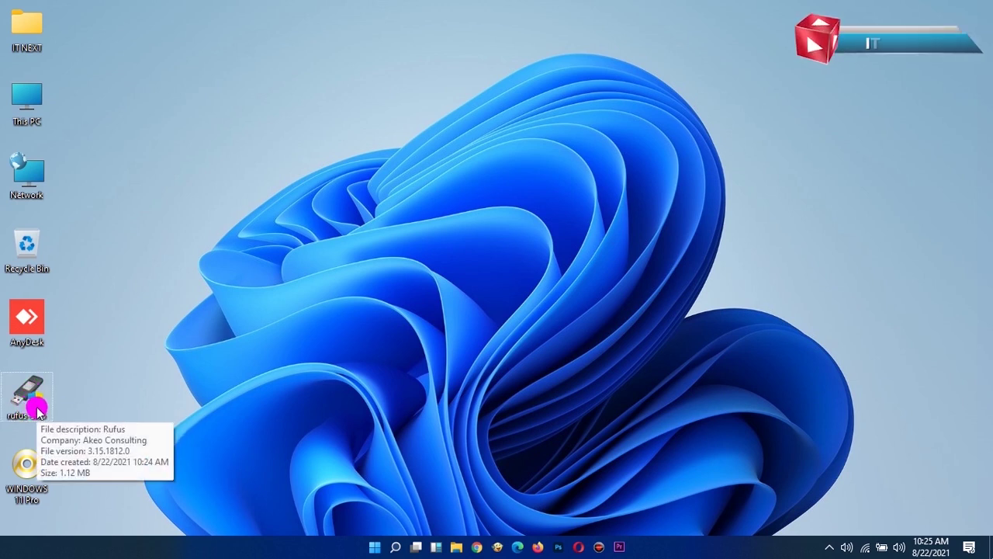
double_click(28, 400)
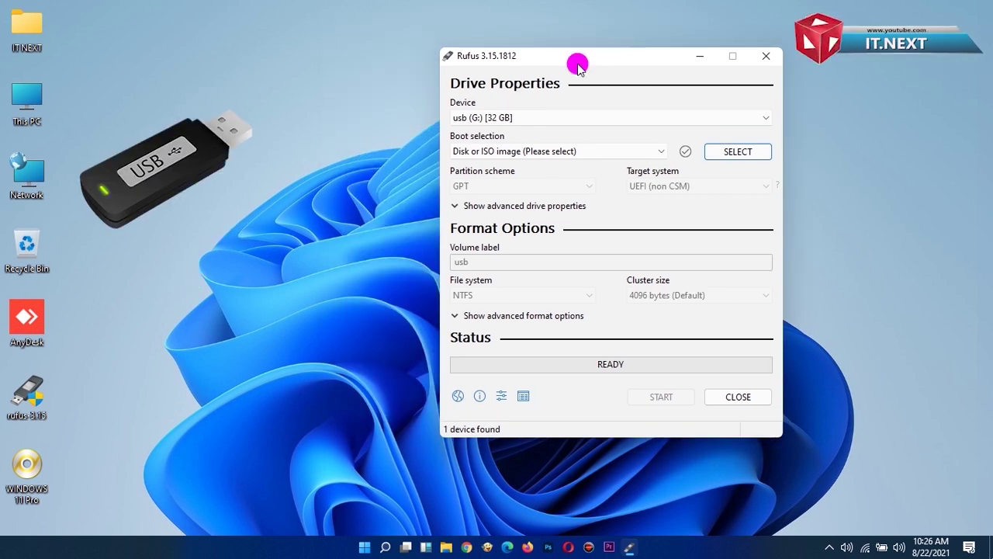
Step: Refresh the desktop, check This PC for the connected USB drive, and close the window
right_click(235, 230)
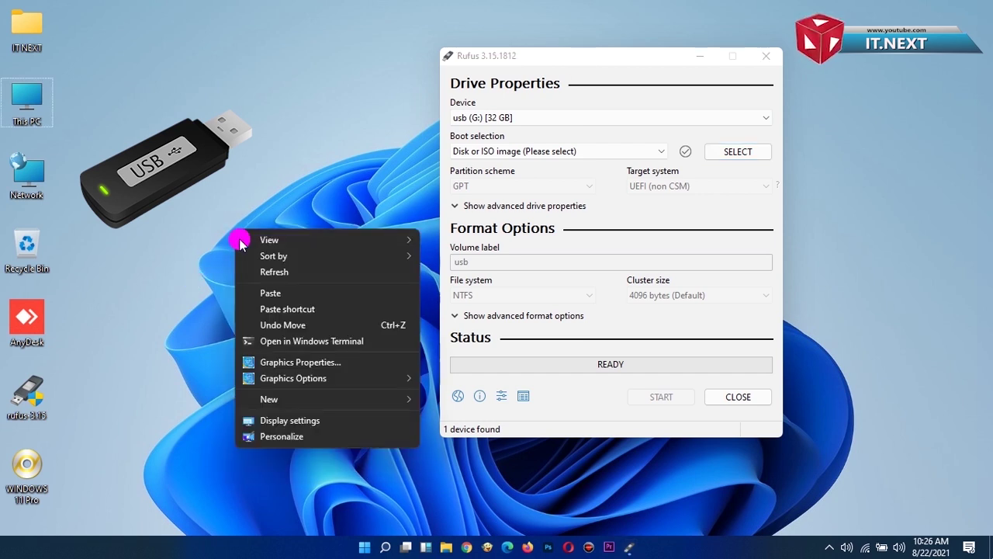
click(252, 272)
click(45, 113)
double_click(44, 113)
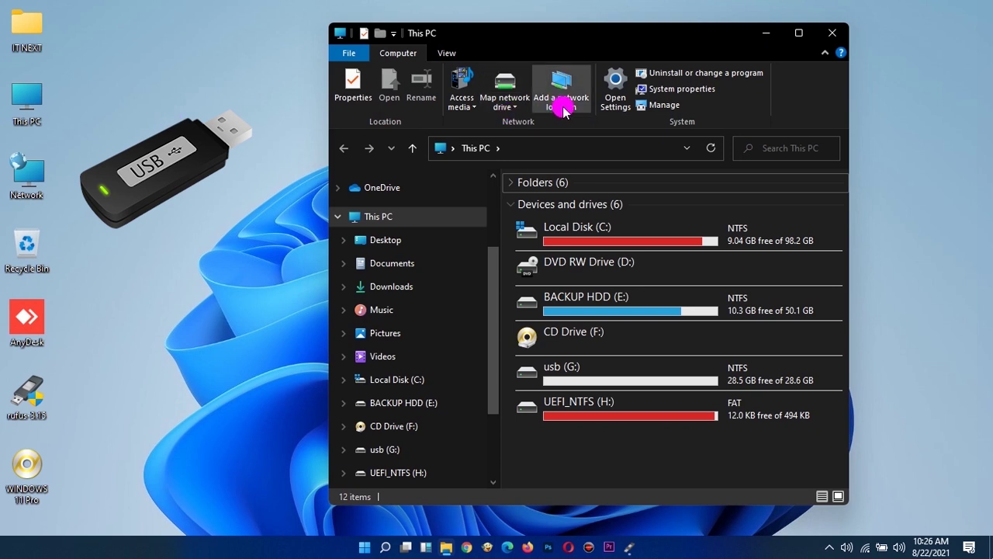
drag(675, 48, 615, 45)
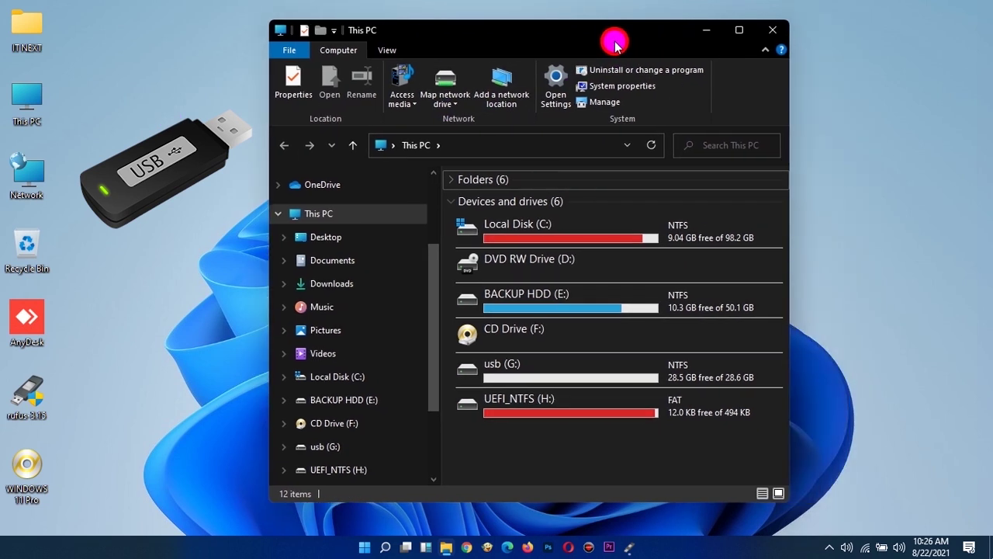
click(776, 35)
Step: Load the WINDOWS 11 Pro ISO image from the Desktop folder as the boot selection in Rufus
drag(639, 51, 547, 49)
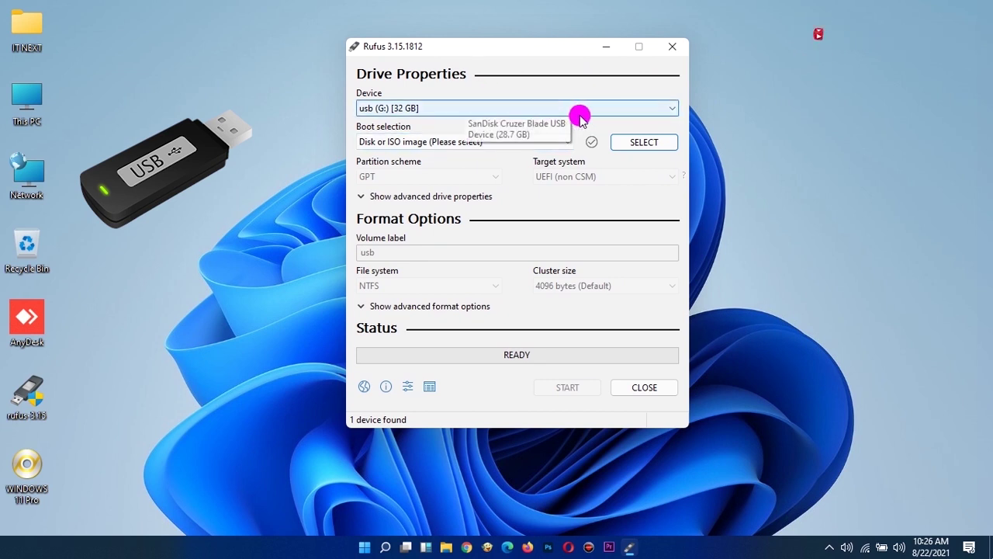
click(654, 146)
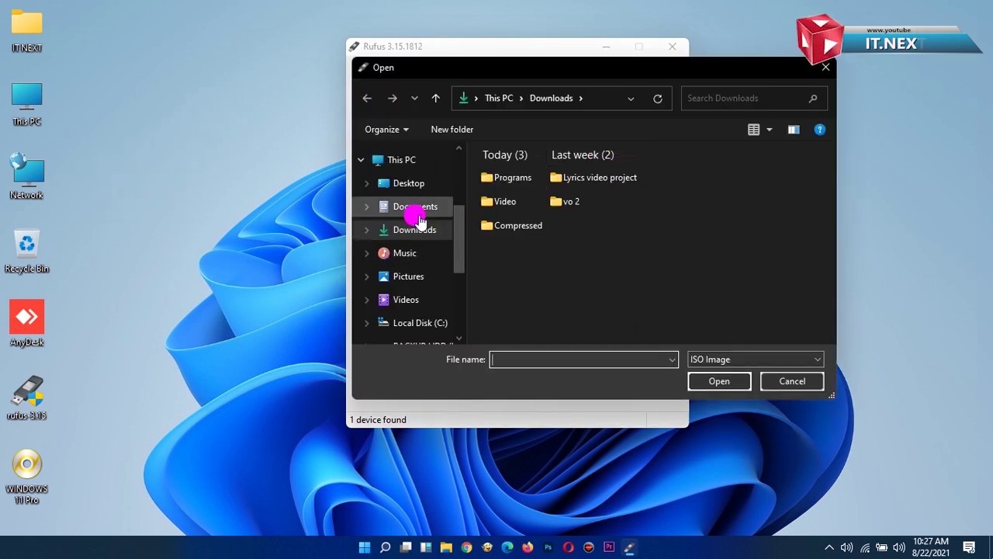
click(409, 183)
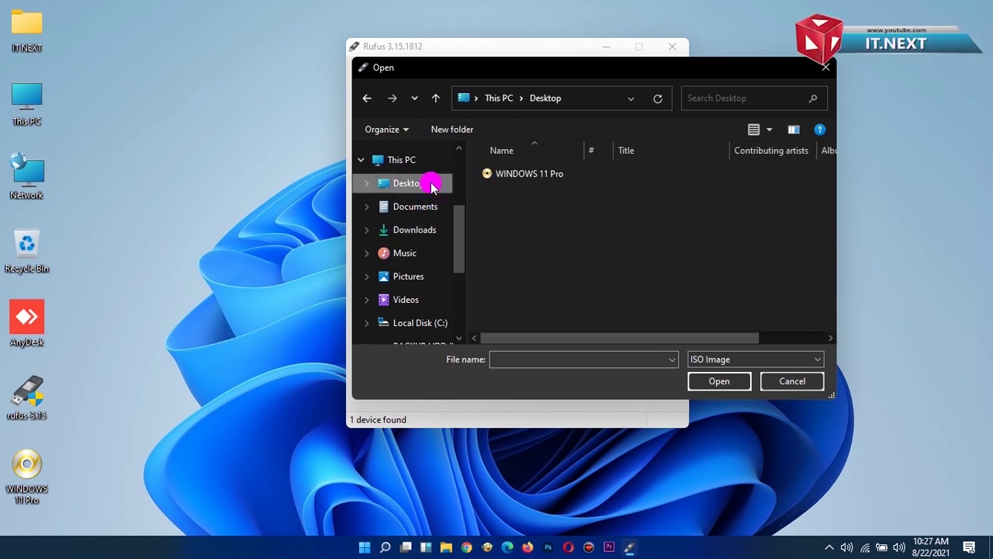
click(543, 178)
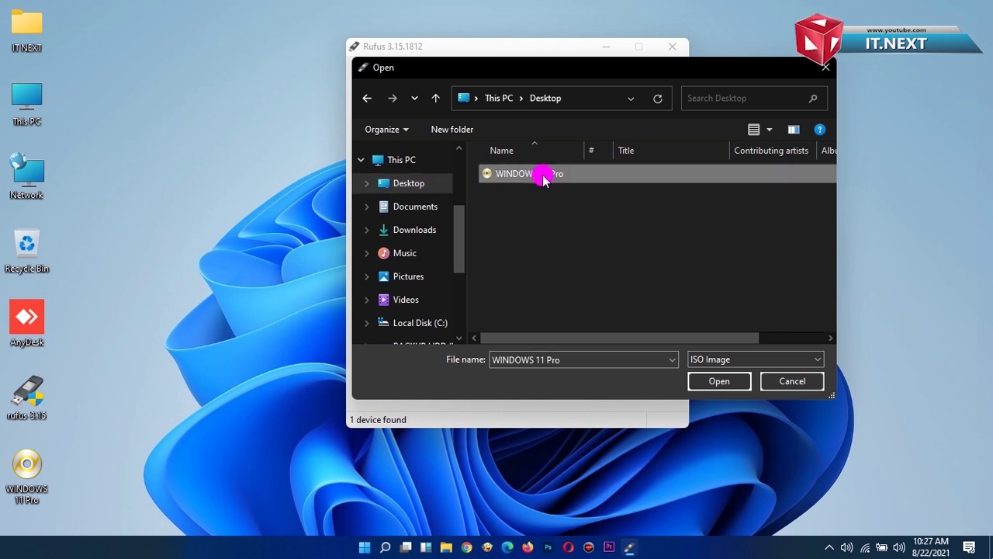
click(718, 382)
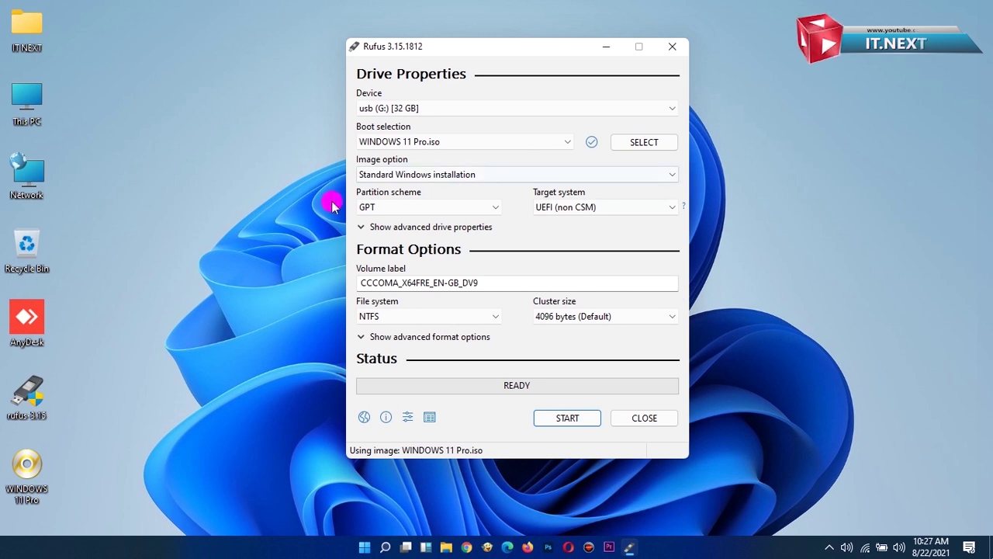
Step: Write the Windows 11 image to the usb (G:) drive, accepting erasure of its data, and close Rufus once the copying finishes
click(578, 429)
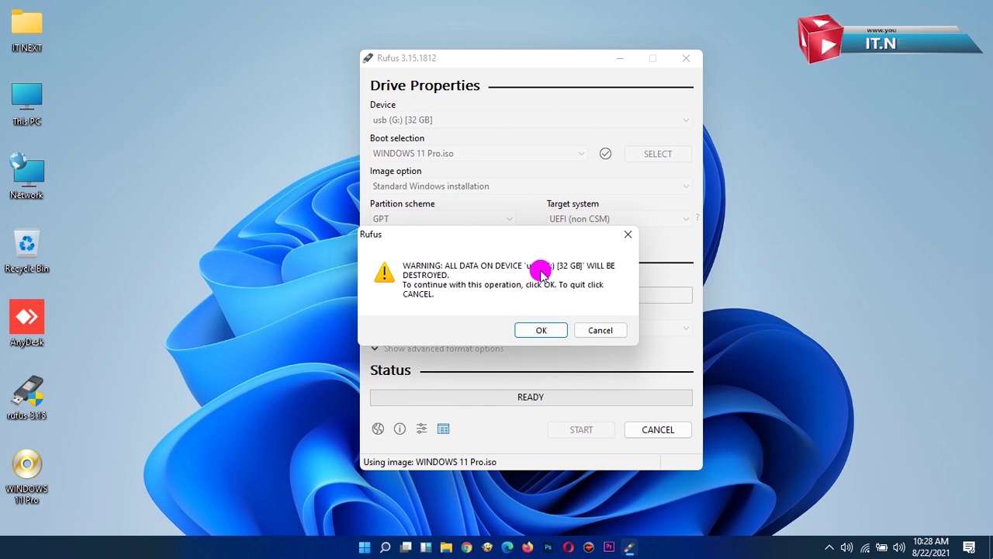
double_click(12, 96)
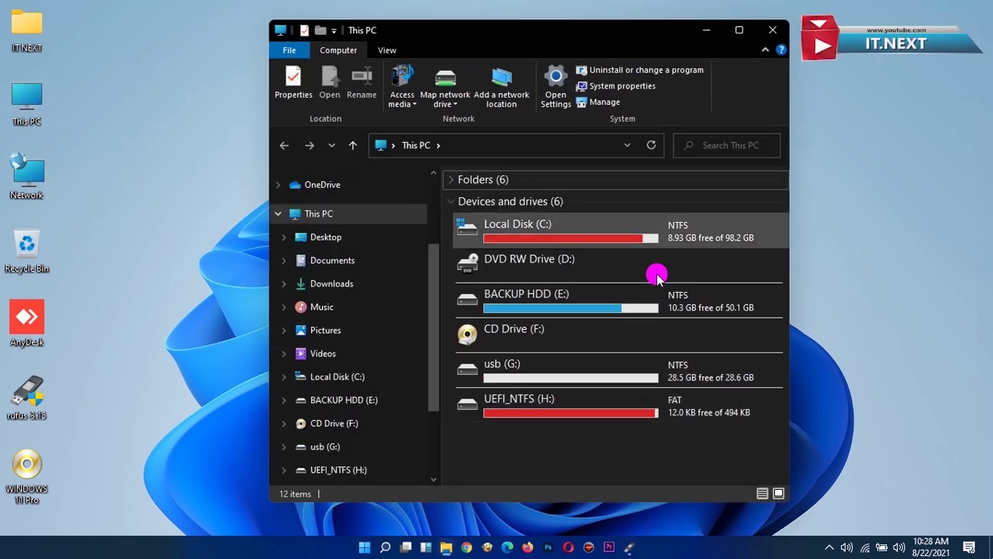
click(774, 31)
click(546, 332)
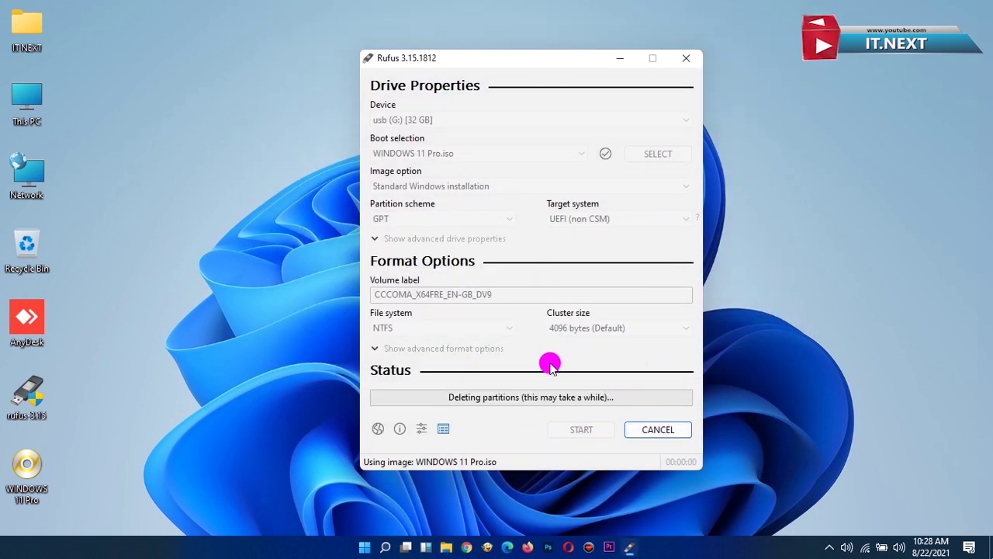
drag(507, 59, 481, 51)
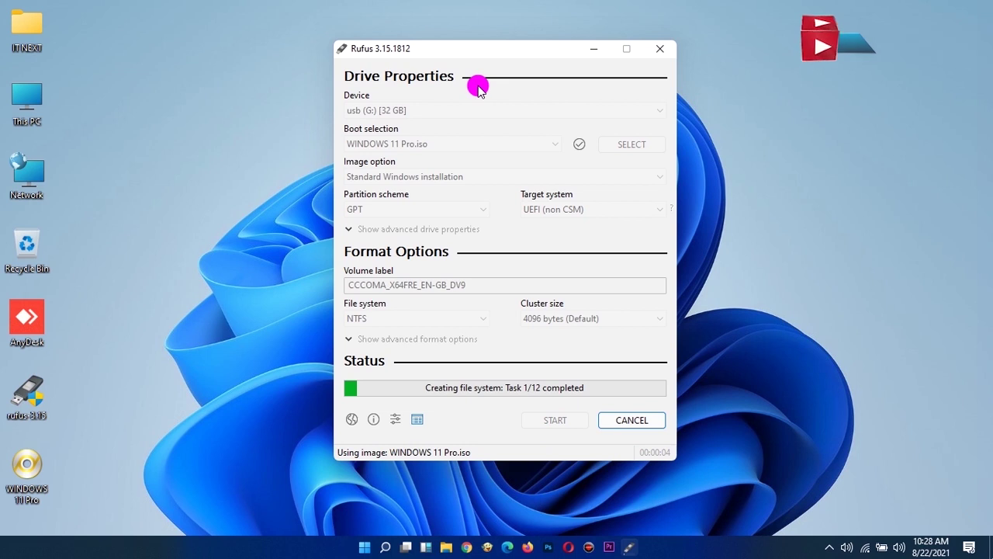
drag(482, 51, 521, 59)
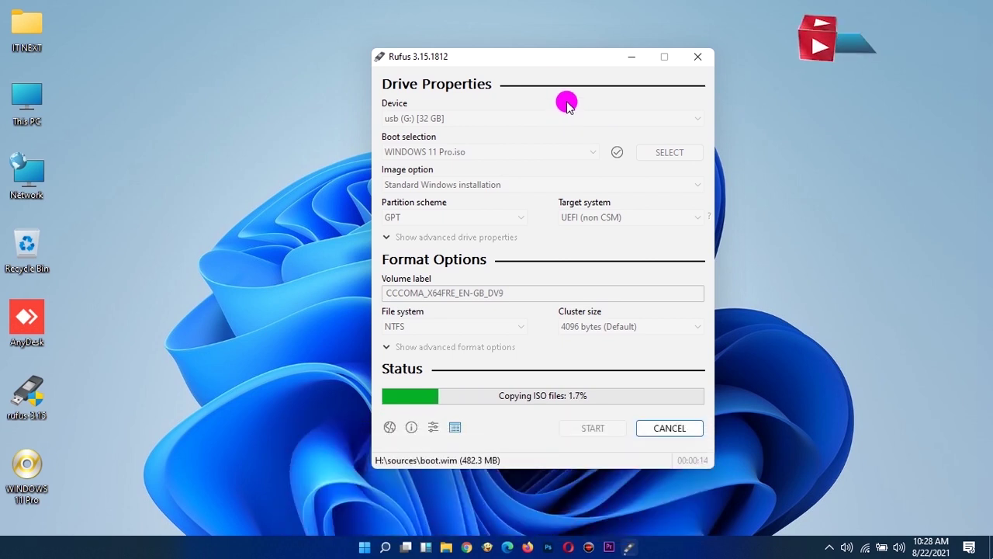
click(40, 28)
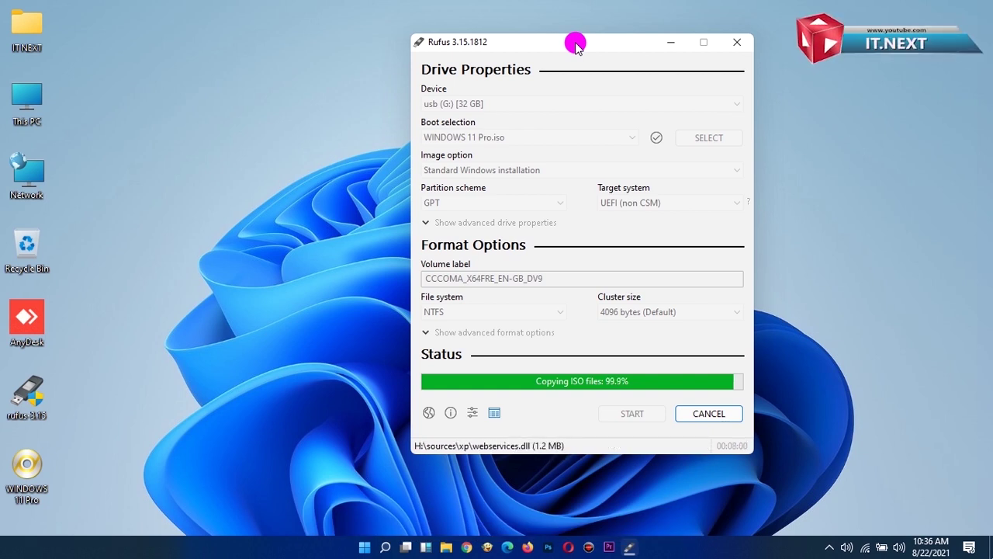
click(723, 288)
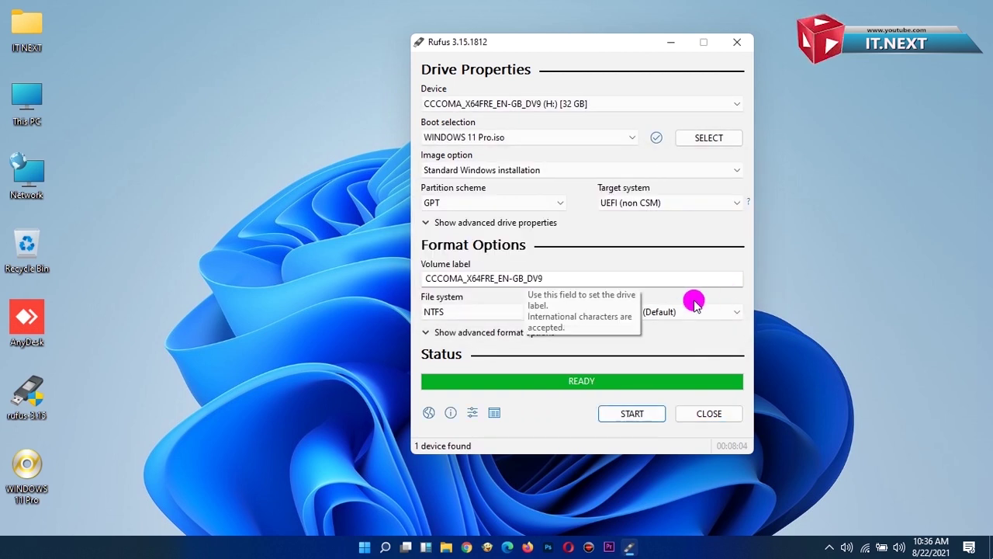
click(725, 413)
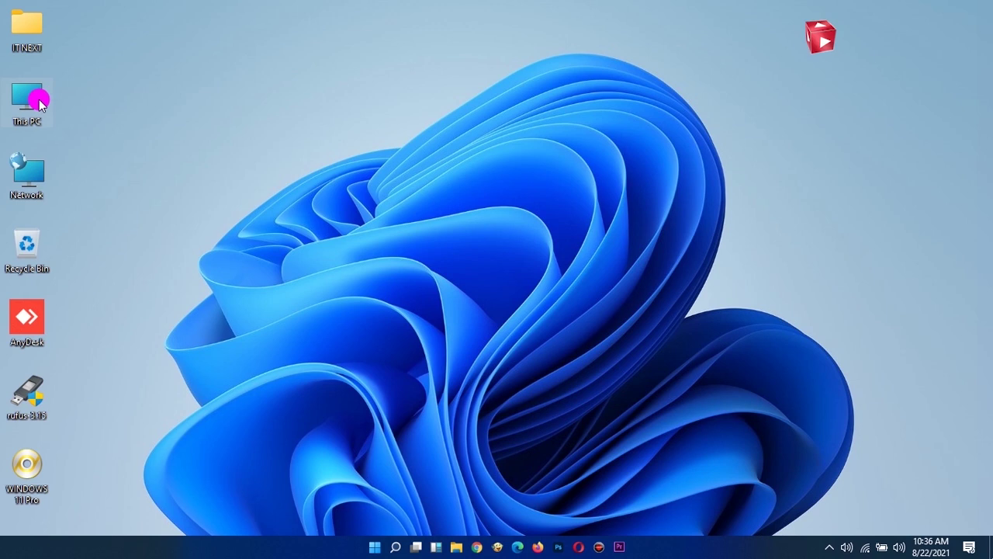
Step: Examine the newly written USB drive in This PC and close the window
double_click(39, 104)
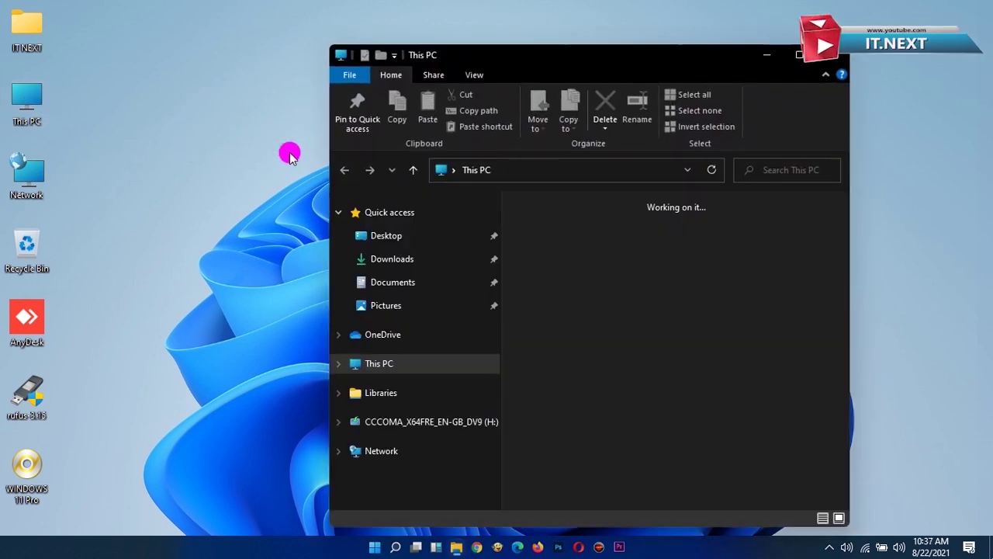
drag(694, 49, 612, 50)
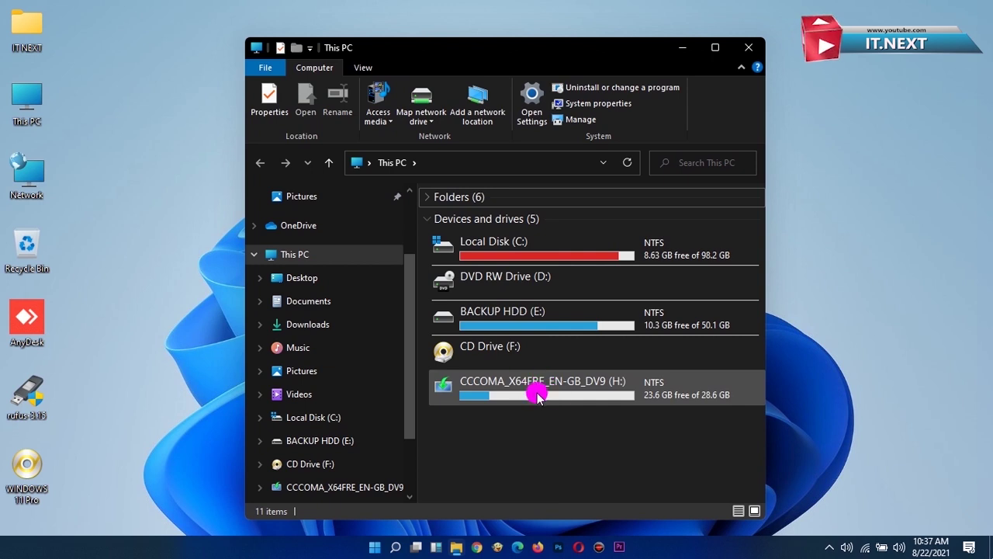
click(760, 47)
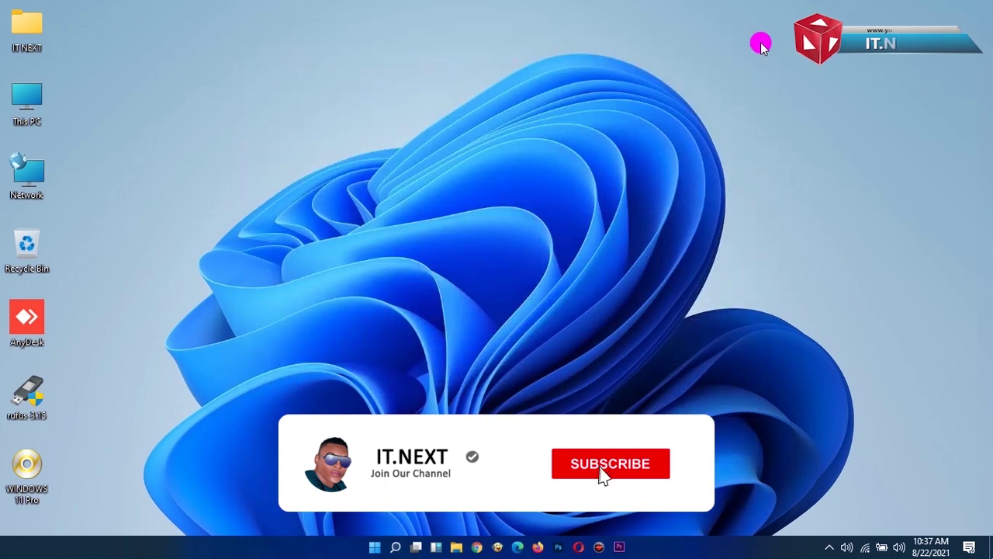
right_click(769, 101)
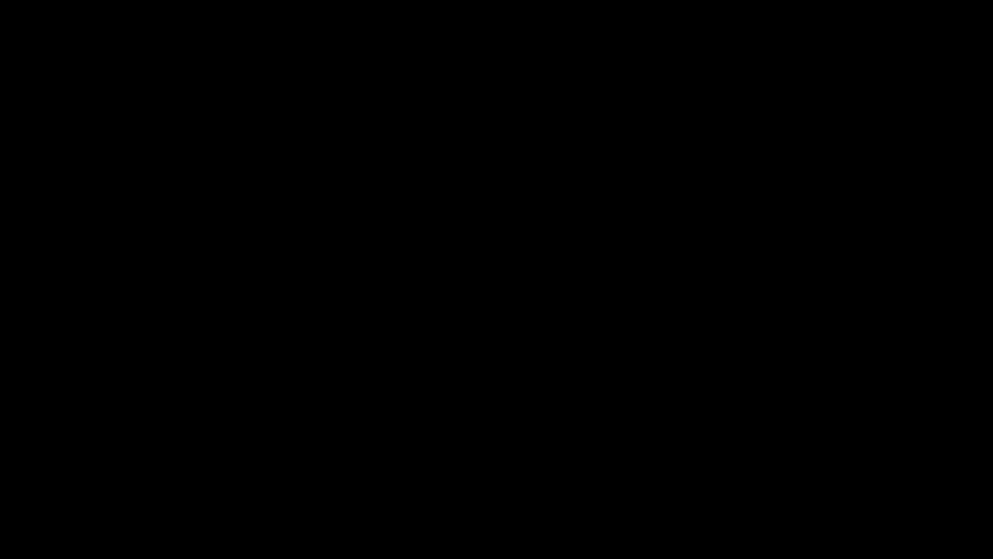